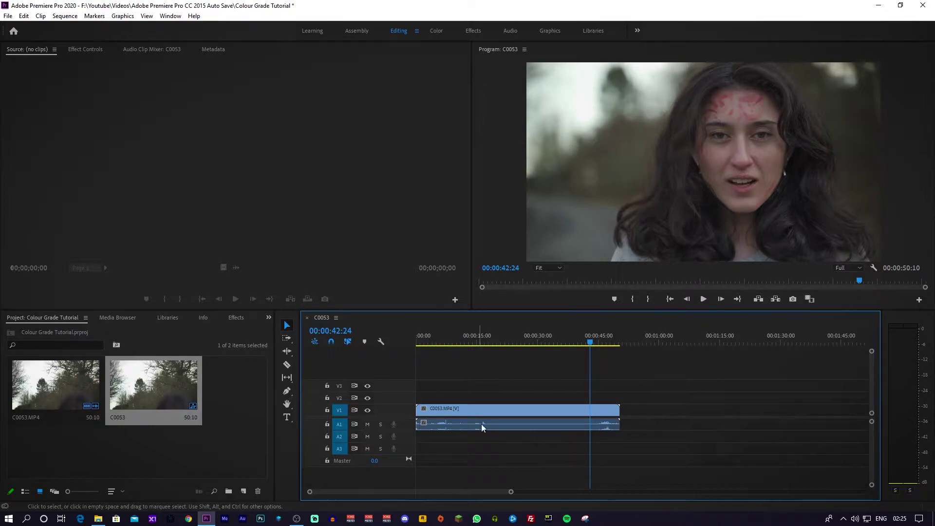
Scrub through the C0053 clip and park the playhead on the actress's close-up at 00:00:42:18.
left_click_drag(496, 347, 442, 347)
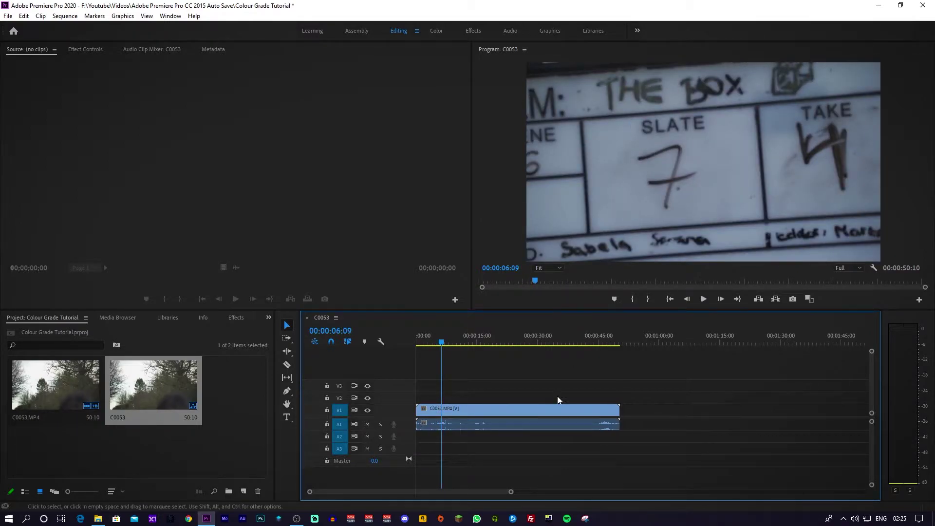
left_click_drag(563, 341, 587, 342)
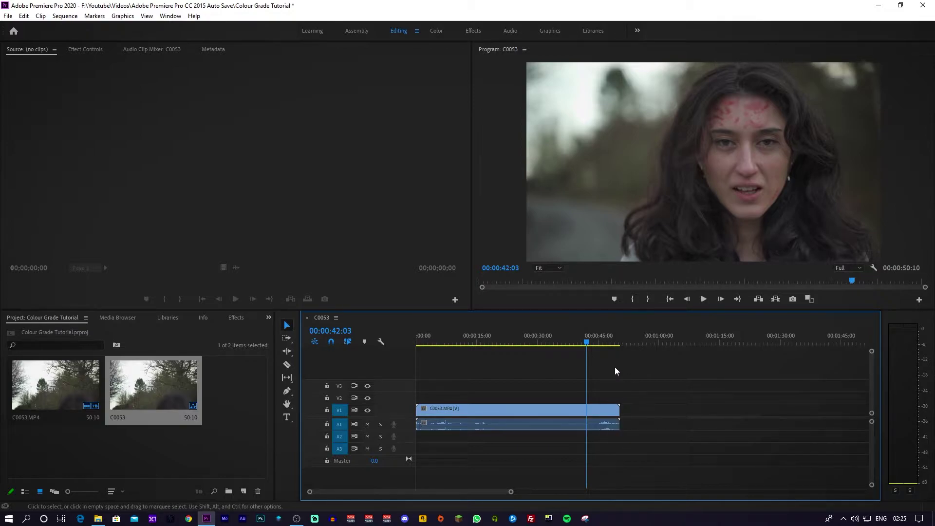
mouse_move(590, 344)
left_mouse_down()
mouse_move(583, 341)
mouse_move(600, 342)
mouse_move(577, 344)
mouse_move(589, 343)
left_mouse_up()
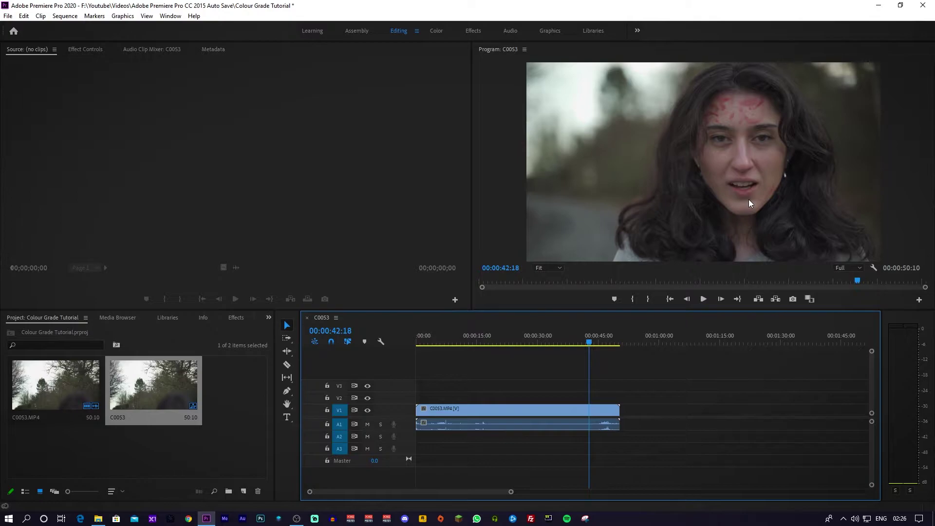
Open the Basic Correction settings for the C0053.MP4 clip in the Color workspace.
left_click(436, 31)
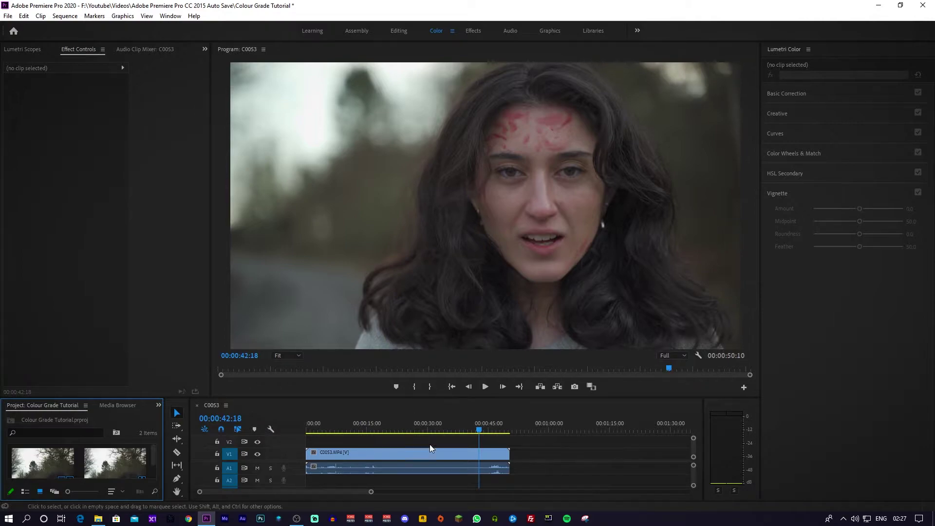
left_click(487, 454)
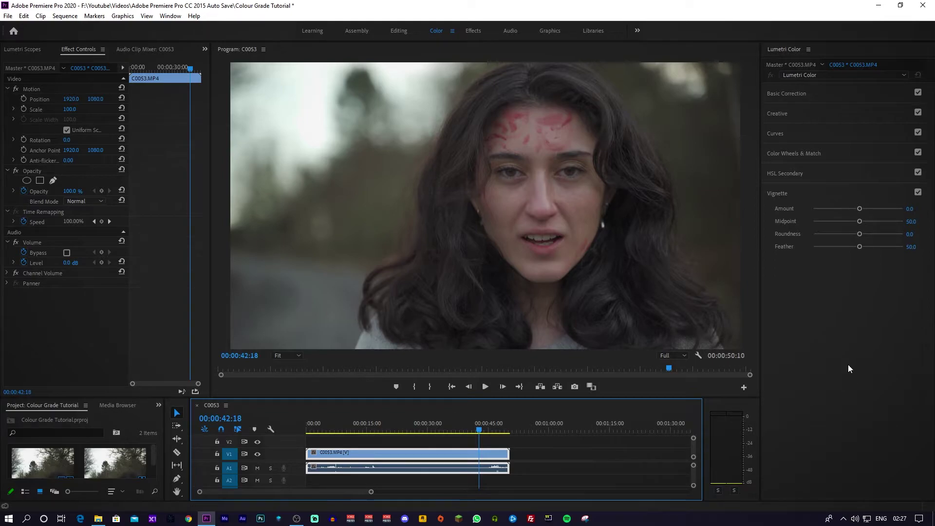
left_click(855, 93)
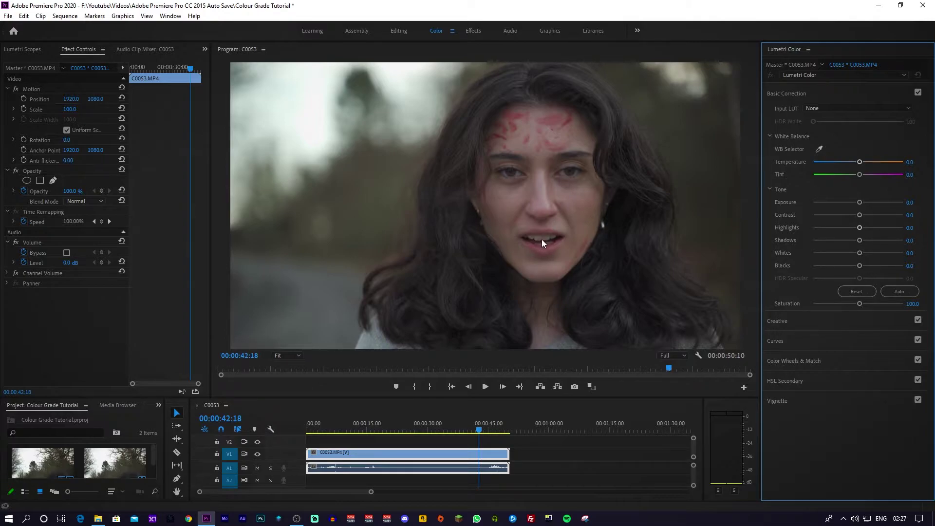
Try white-balancing the clip by sampling the actress's teeth, and reset Temperature and Tint to 0.
left_click(820, 149)
left_click(538, 238)
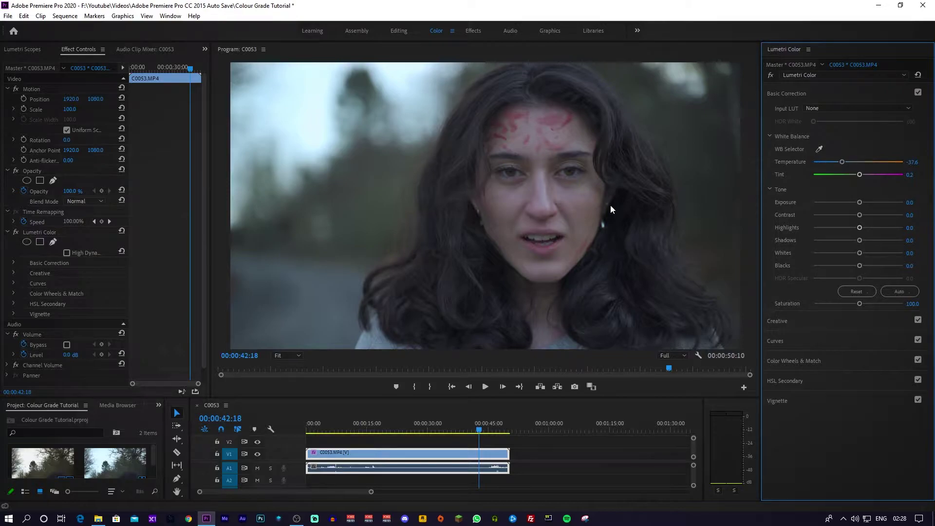
left_click_drag(839, 161, 855, 162)
double_click(855, 162)
double_click(859, 174)
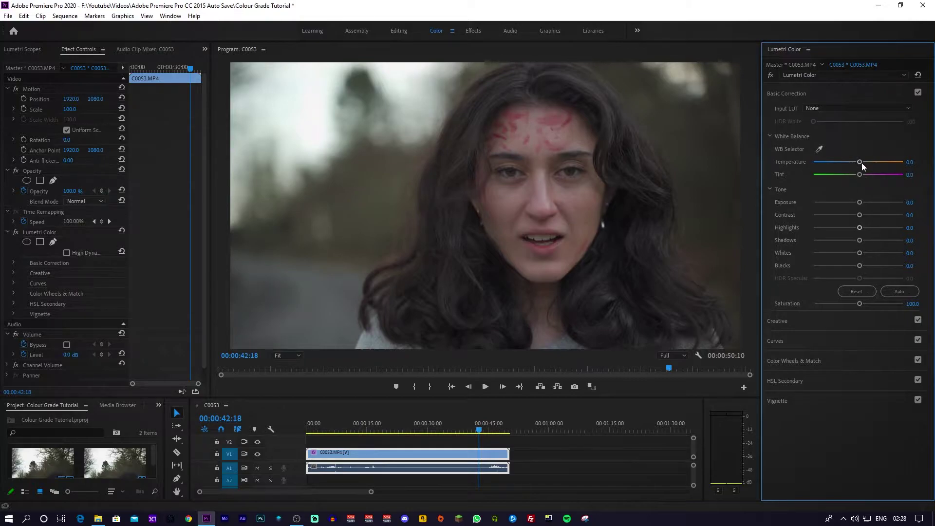
Set Temperature to -13.5 and Contrast to 62.2, and compare the clip with and without Basic Correction.
left_click_drag(860, 164, 852, 166)
left_click_drag(859, 215, 863, 215)
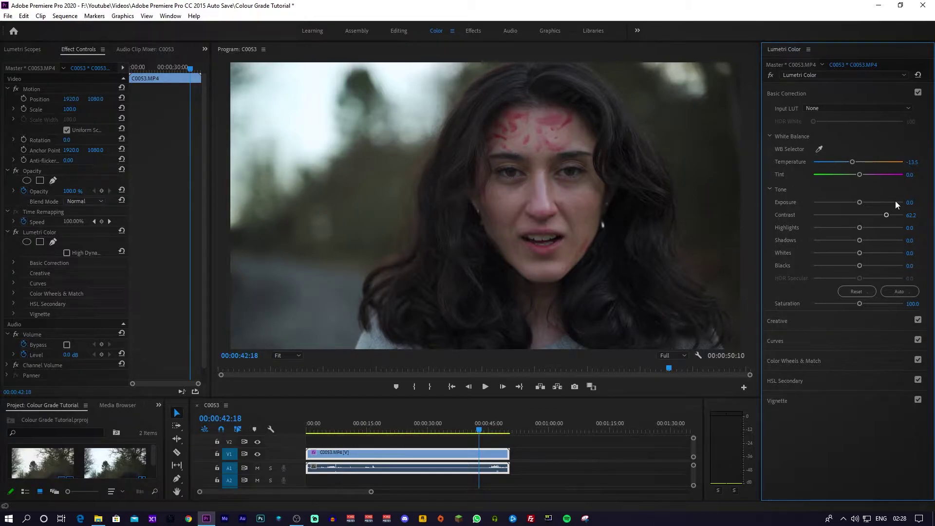
left_click(919, 93)
left_click(918, 93)
Set the clip's Highlights to 47.0 and Shadows to -44.9 in Basic Correction.
left_click_drag(861, 227, 880, 227)
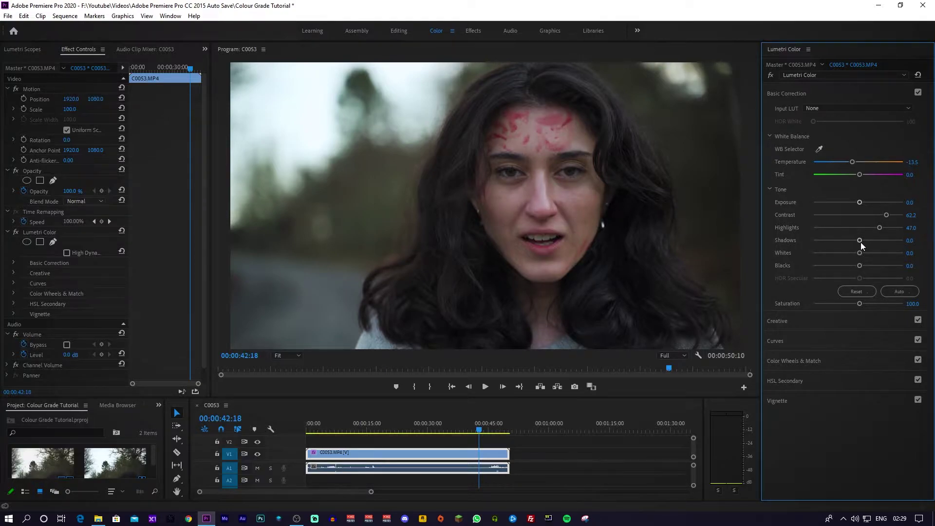
mouse_move(860, 240)
left_mouse_down()
mouse_move(870, 235)
mouse_move(853, 235)
left_mouse_up()
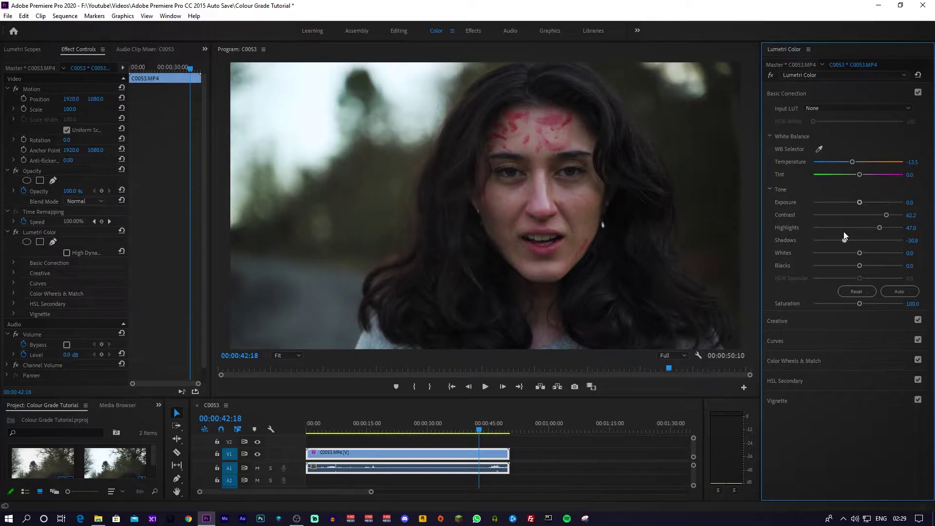
left_click_drag(836, 237, 843, 237)
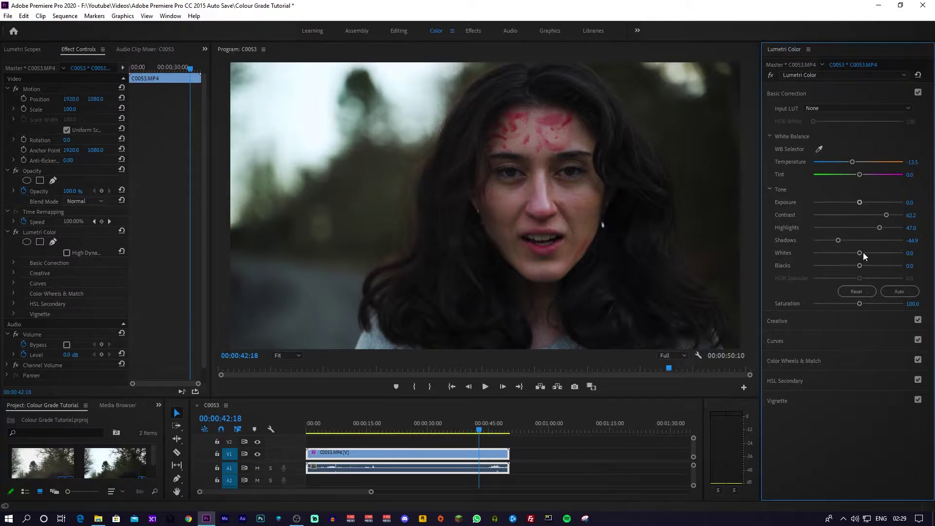
Set Whites to about 22 and Blacks to 1.6, and compare the corrected image with the original.
left_click_drag(861, 253, 868, 255)
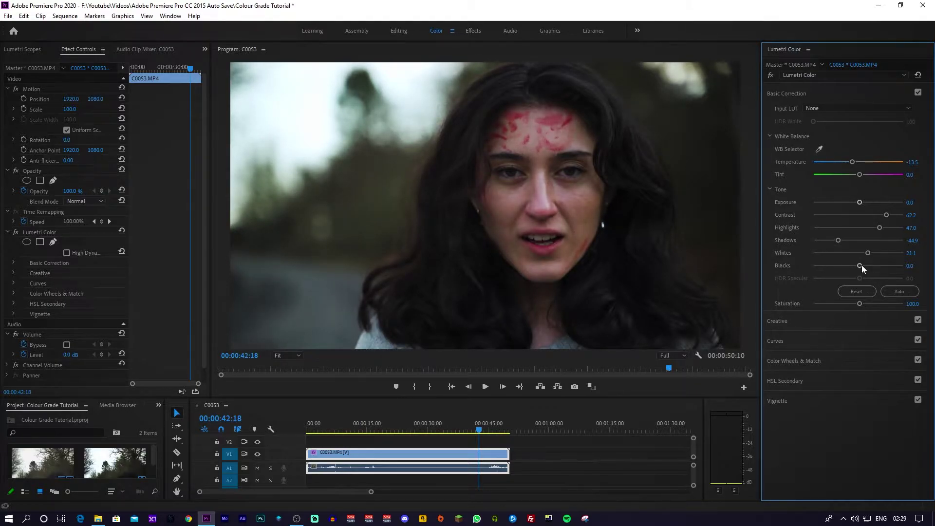
mouse_move(861, 265)
left_mouse_down()
mouse_move(852, 265)
mouse_move(859, 266)
left_mouse_up()
left_click(918, 92)
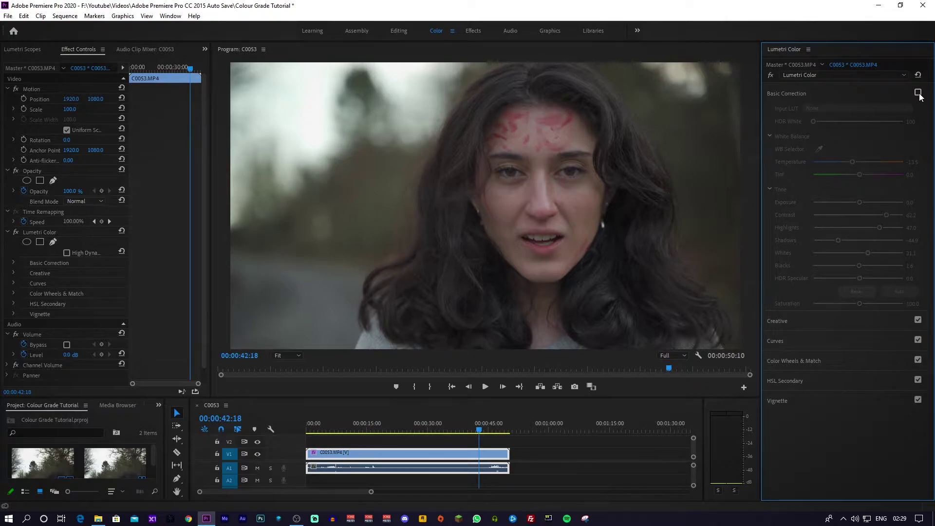
left_click(918, 93)
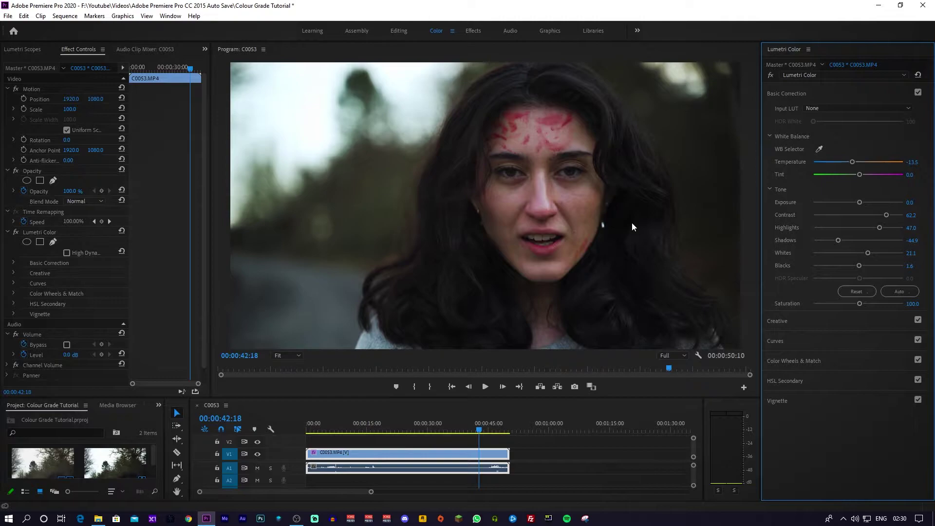
In the Creative adjustments, keep the Look at None and set Sharpen to 10.3 and Vibrance to 31.9.
left_click(832, 98)
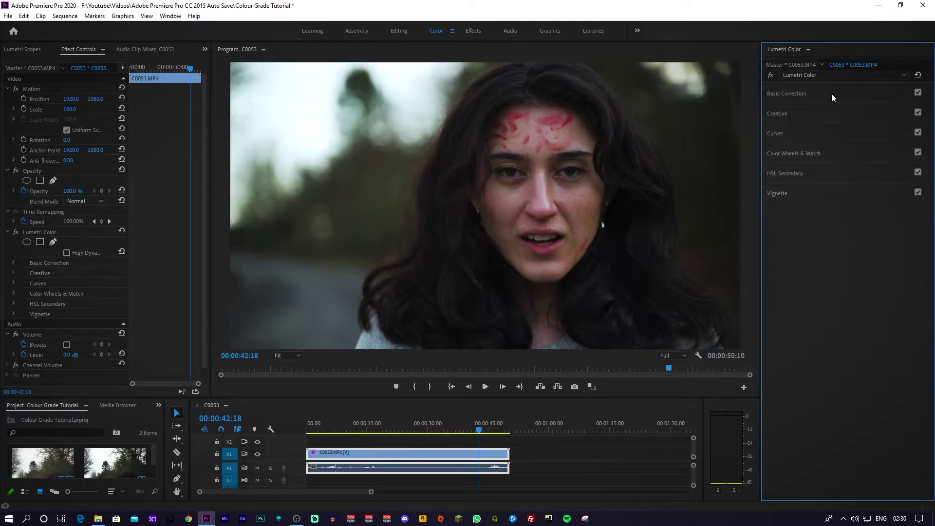
left_click(840, 113)
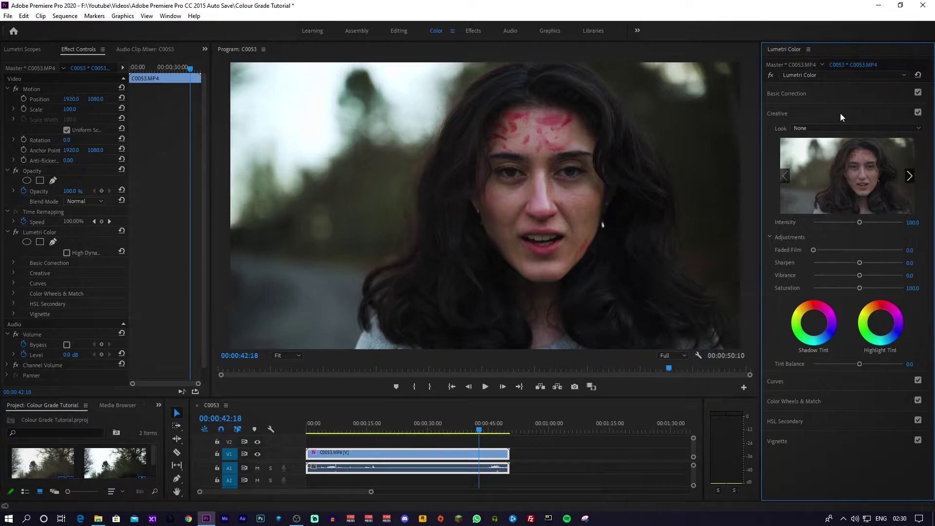
left_click(908, 128)
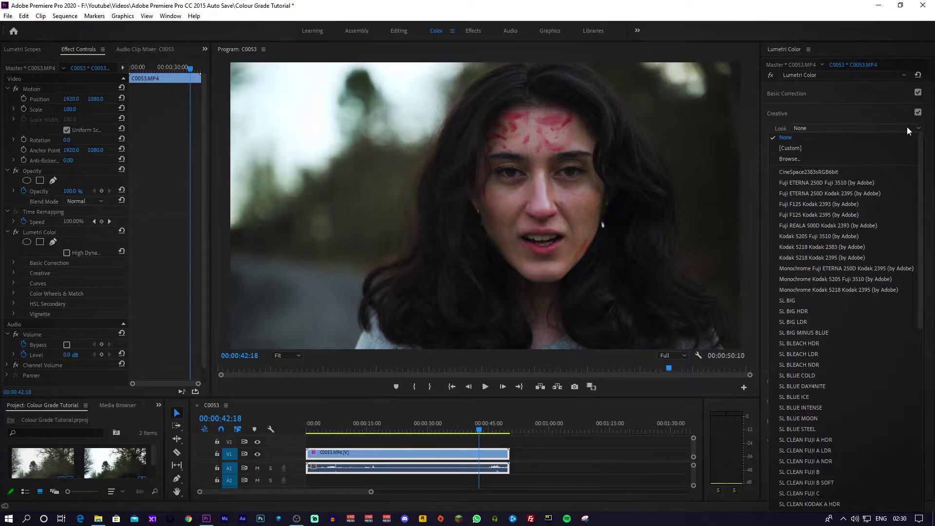
left_click(907, 127)
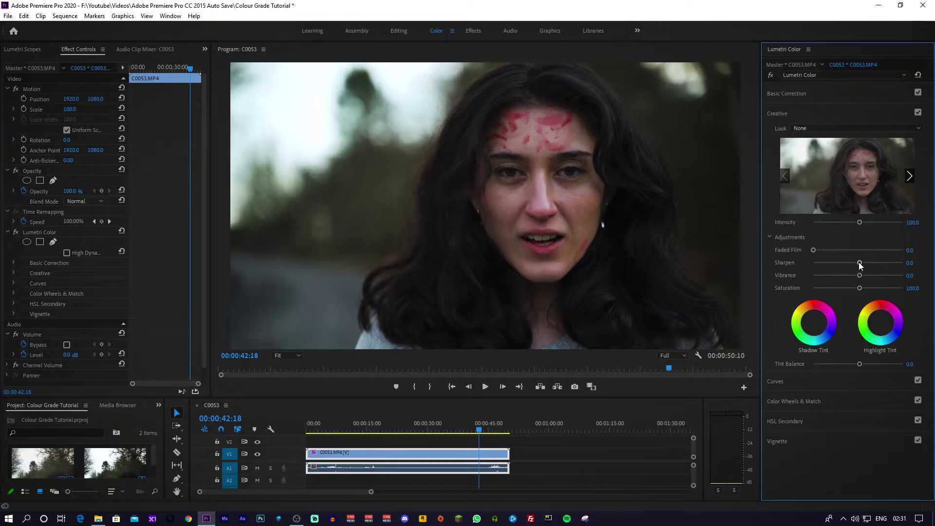
left_click_drag(859, 263, 862, 263)
left_click_drag(860, 275, 879, 272)
Tint the shadows very slightly toward blue-magenta and the highlights slightly toward yellow-orange with the Creative tint wheels.
left_click_drag(814, 323, 816, 324)
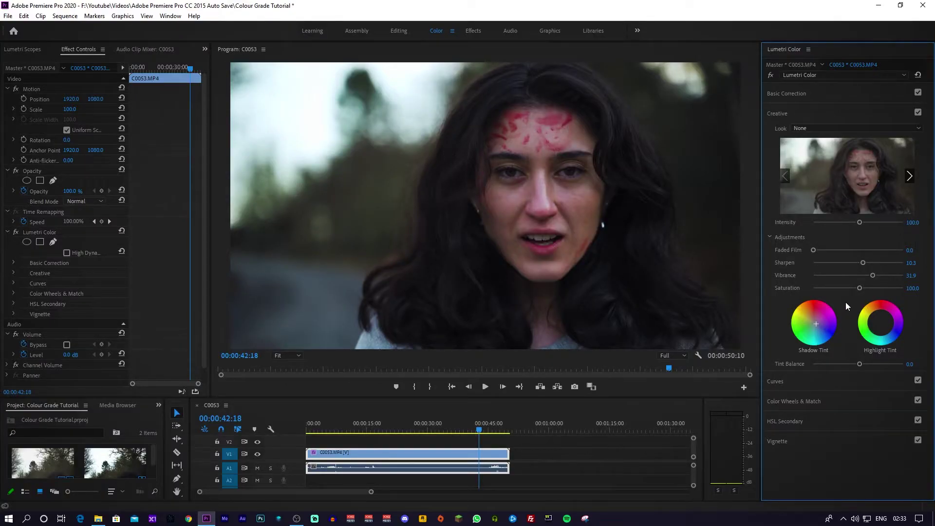
left_click_drag(881, 326, 879, 321)
left_click_drag(880, 321, 881, 323)
double_click(882, 328)
left_click_drag(877, 322, 877, 321)
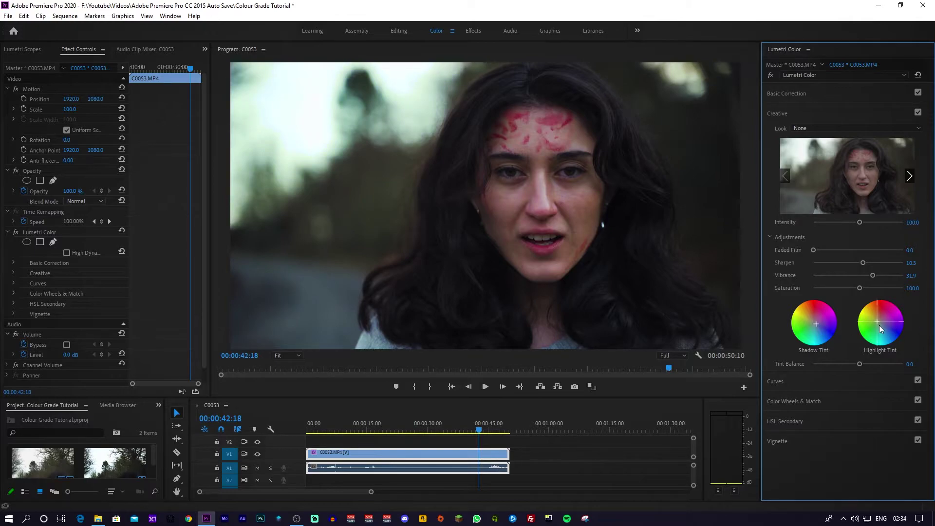
Compare the image with and without the Creative adjustments, and lower the Tint Balance.
left_click(918, 113)
left_click(918, 112)
left_click(918, 113)
left_click(918, 112)
left_click_drag(860, 364, 822, 360)
Shape the master and red RGB curves into gentle S-curves, lowering the darker tones and raising the brighter ones.
left_click(822, 384)
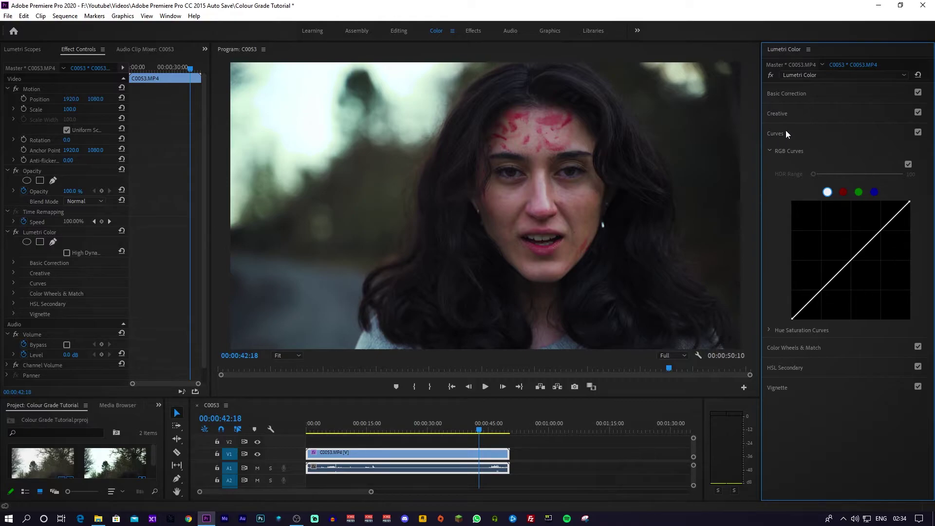
left_click(840, 191)
left_click(826, 192)
mouse_move(838, 274)
left_mouse_down()
mouse_move(847, 271)
mouse_move(841, 263)
mouse_move(841, 272)
left_mouse_up()
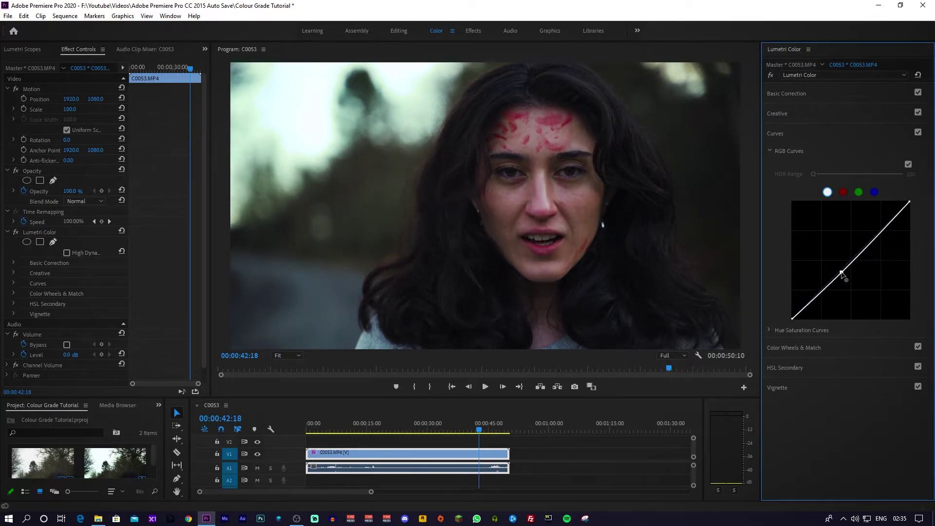
left_click_drag(872, 240, 872, 236)
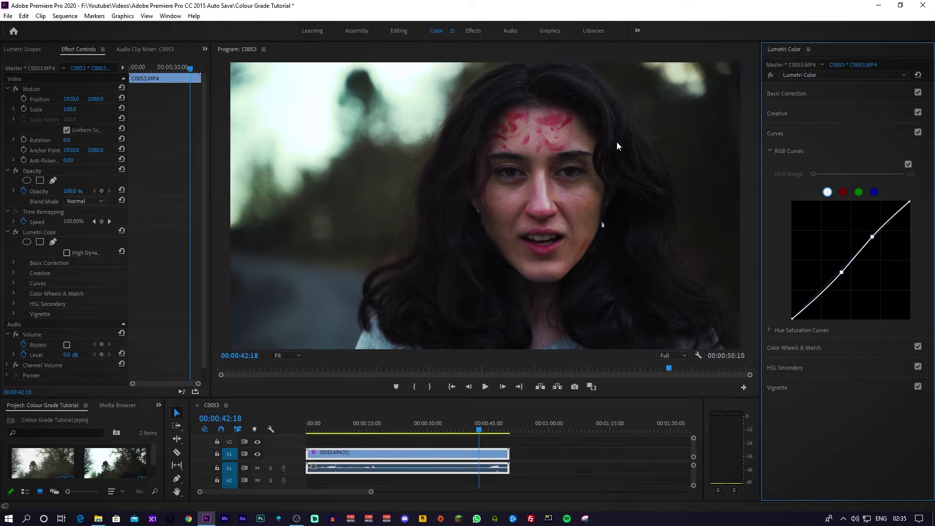
left_click(842, 193)
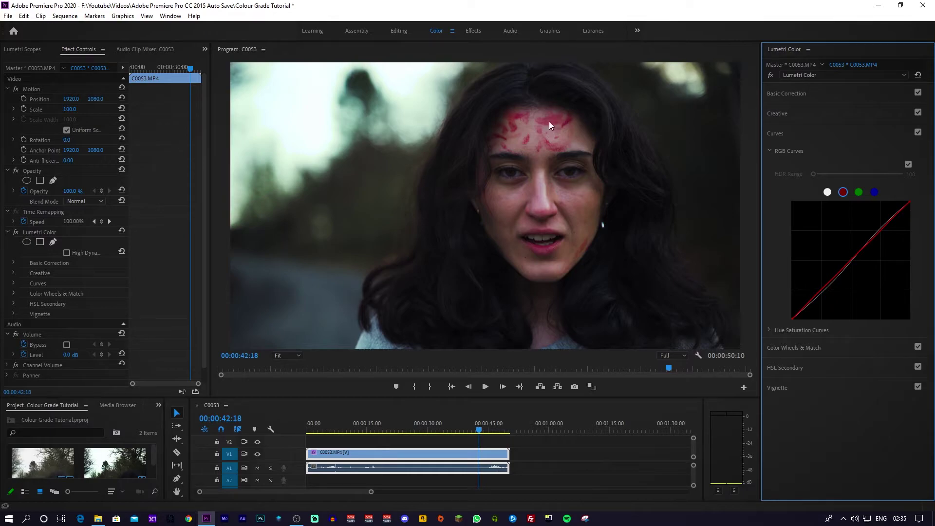
left_click_drag(851, 260, 869, 240)
Lower the green curve slightly with a single lower-midtone point, resetting the first attempt at its shape.
left_click(858, 193)
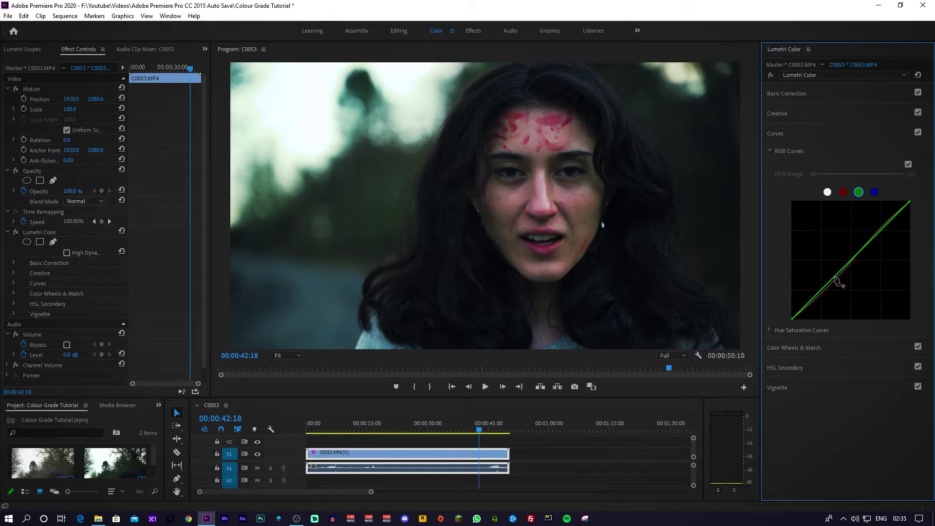
left_click_drag(838, 278, 842, 277)
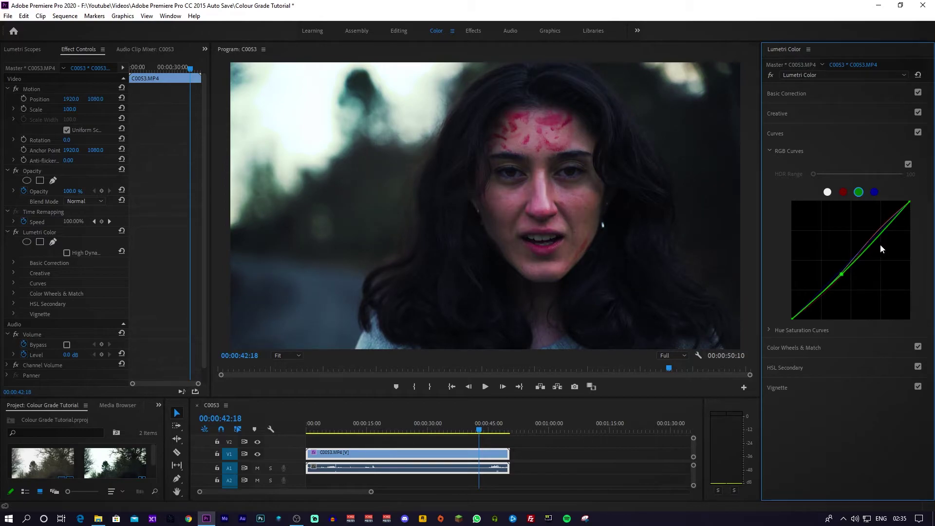
mouse_move(878, 244)
left_mouse_down()
mouse_move(883, 256)
mouse_move(875, 246)
left_mouse_up()
double_click(867, 246)
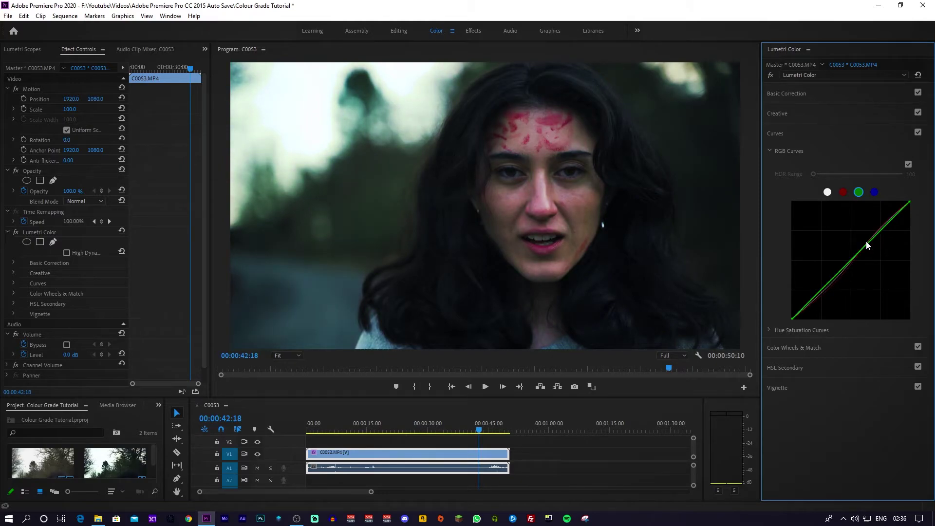
left_click_drag(843, 274, 845, 270)
Try adjusting a lower-midtone point on the blue curve.
left_click(874, 192)
left_click(846, 273, "ctrl")
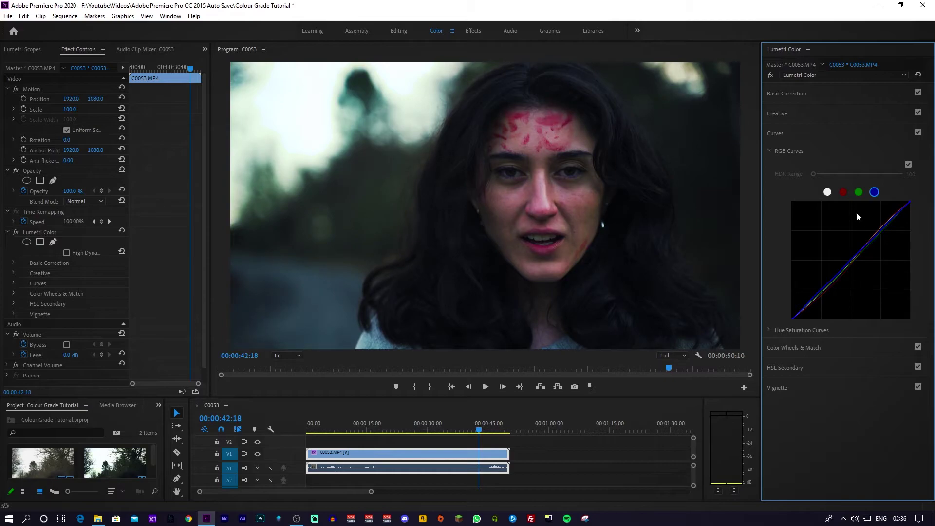
left_click(858, 194)
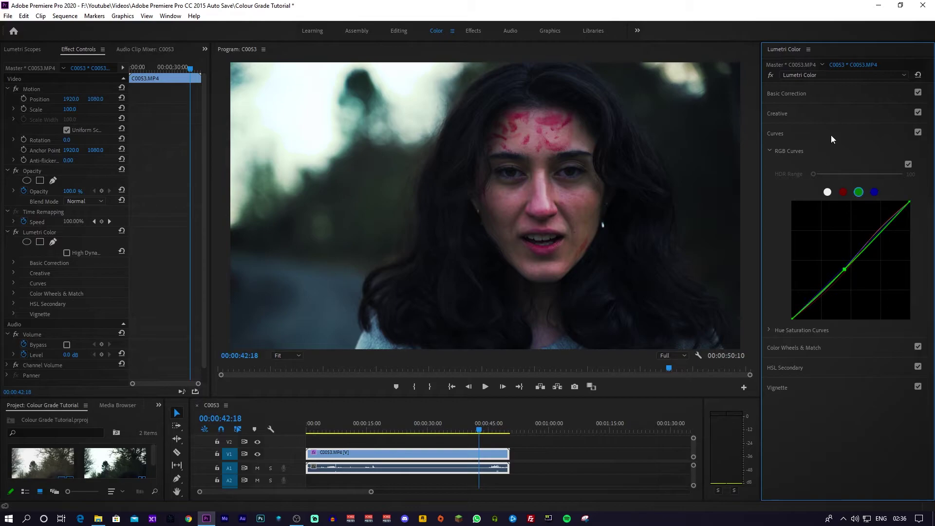
Darken the midtones slightly in Color Wheels & Match, and reset the yellow midtone tint tried on the wheel.
left_click(833, 133)
left_click(842, 152)
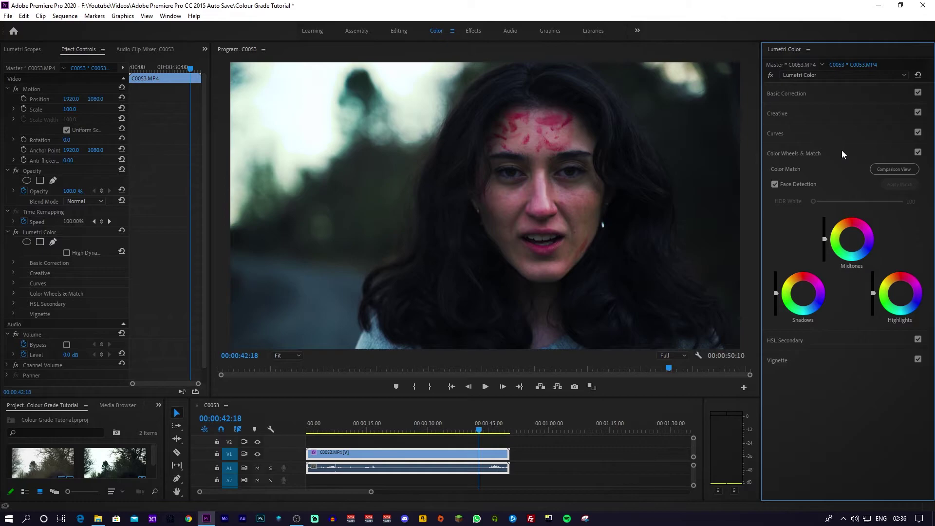
left_click_drag(849, 233, 846, 235)
double_click(847, 236)
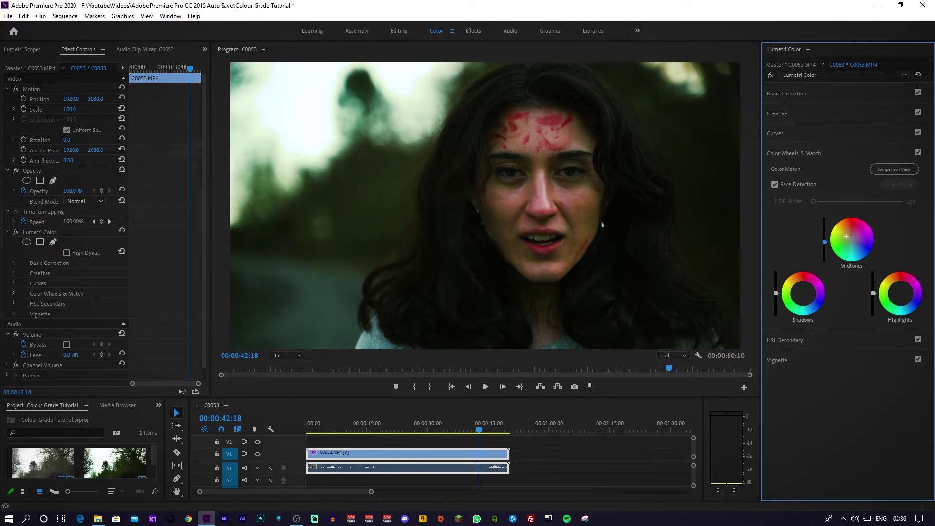
Lower the shadow and highlight levels slightly beside their color wheels, and reset the tint tried on the shadows.
left_click_drag(775, 293, 775, 294)
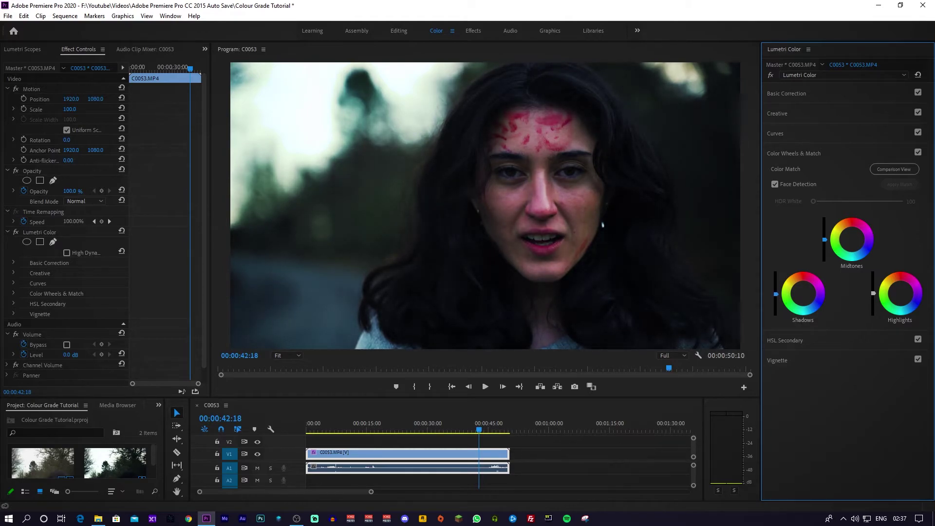
left_click_drag(776, 292, 776, 295)
left_click_drag(806, 304, 809, 302)
double_click(809, 298)
left_click_drag(866, 294, 866, 298)
Add a faint dark vignette to the clip with an Amount of -0.1.
left_click(790, 363)
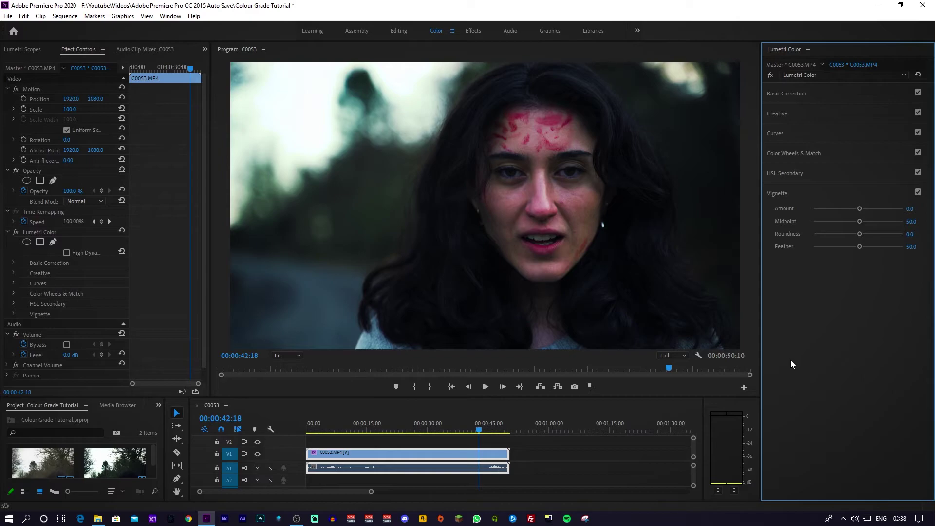
left_click_drag(859, 208, 857, 209)
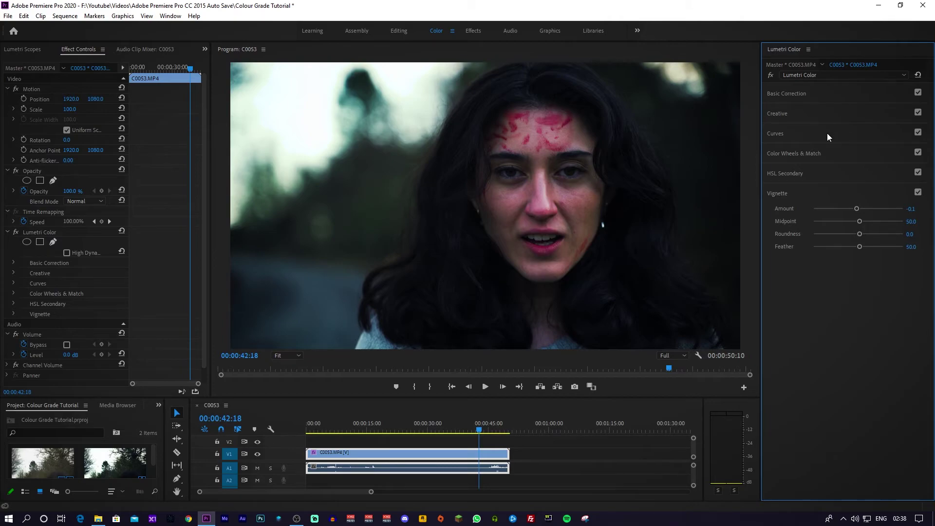
Compare the clip with and without the grade by toggling the Lumetri Color bypass several times, leaving the effect enabled.
left_click(770, 75)
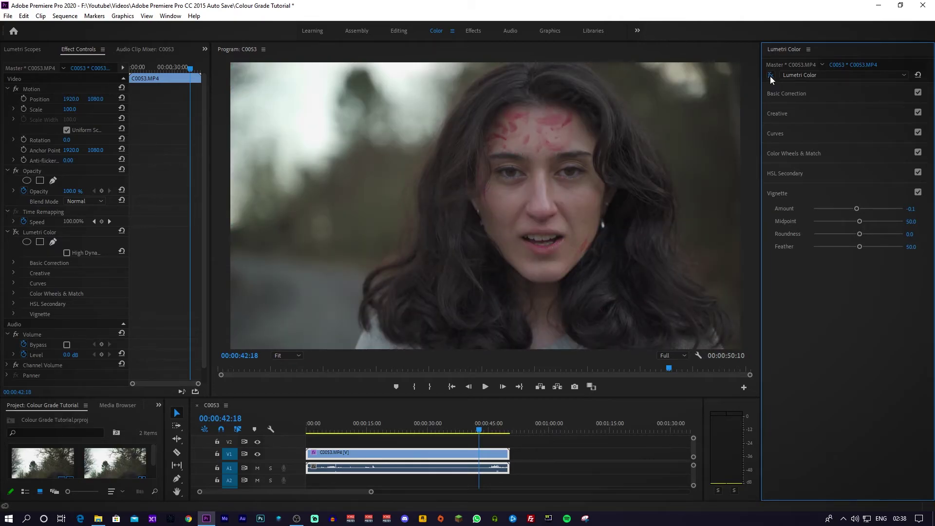
left_click(770, 76)
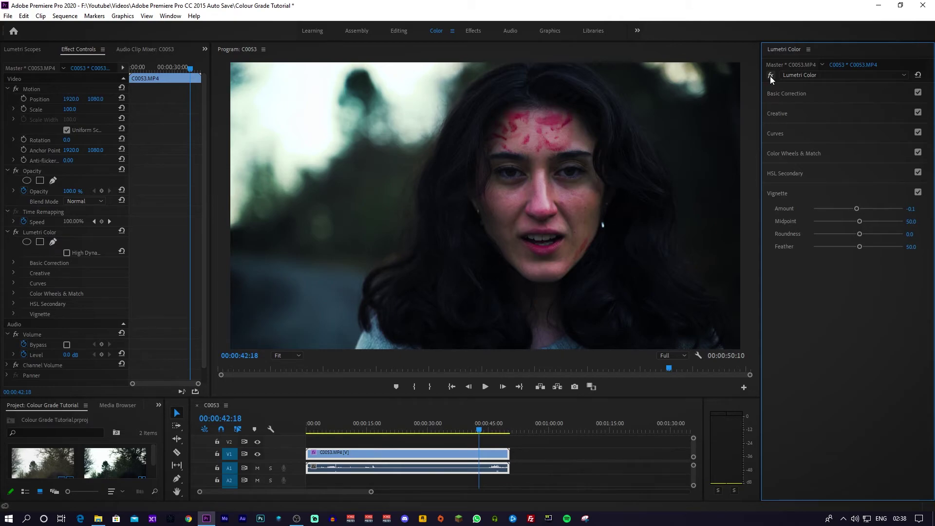
left_click(770, 76)
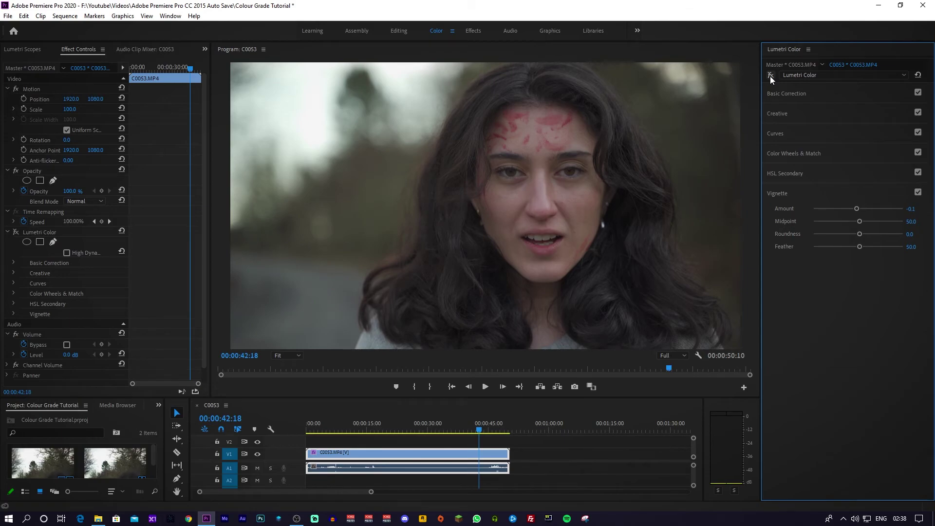
left_click(770, 75)
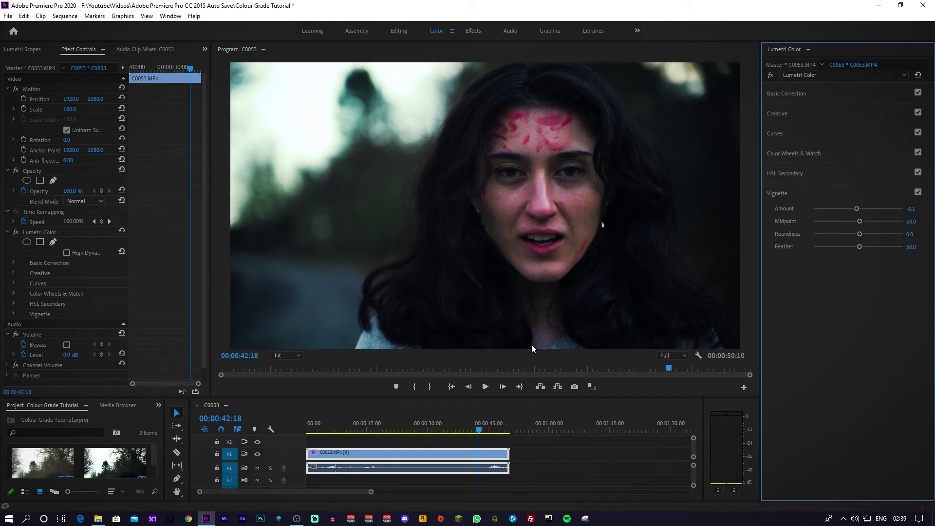
left_click(770, 75)
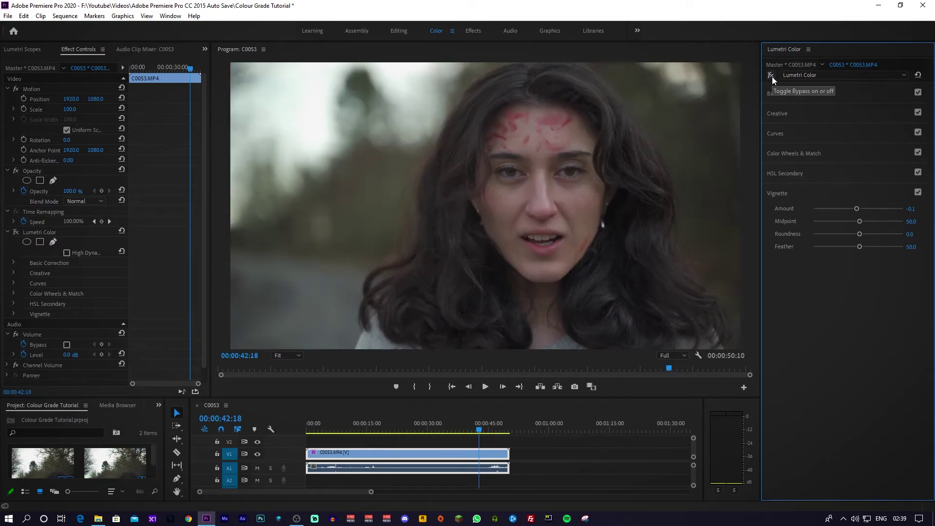
left_click(771, 76)
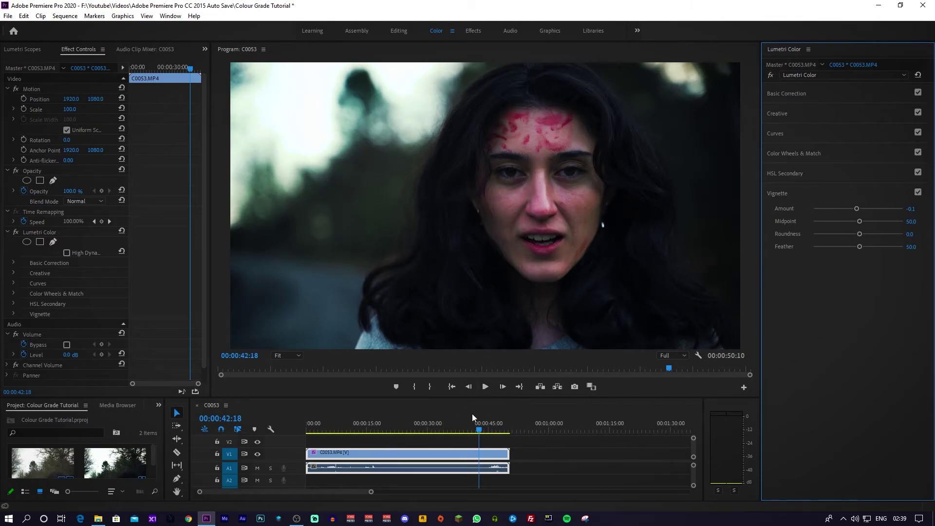
Check the grade on an earlier part of the clip by scrubbing to around 24 seconds and playing a short stretch.
left_click(405, 430)
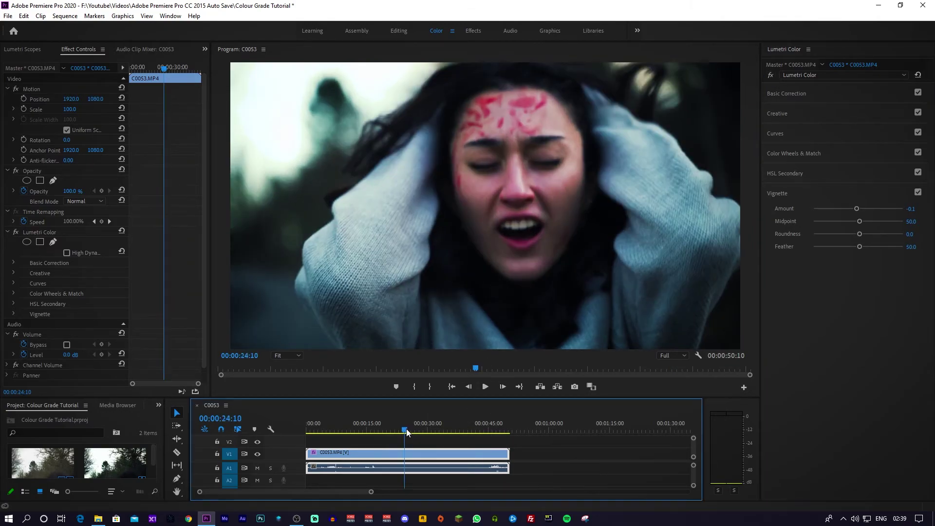
left_click_drag(432, 425, 361, 426)
left_click(485, 386)
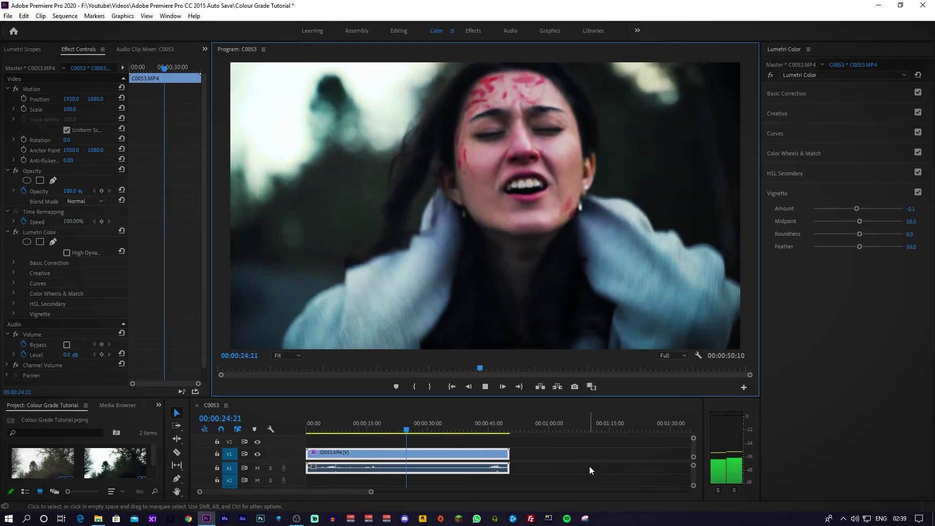
key("space")
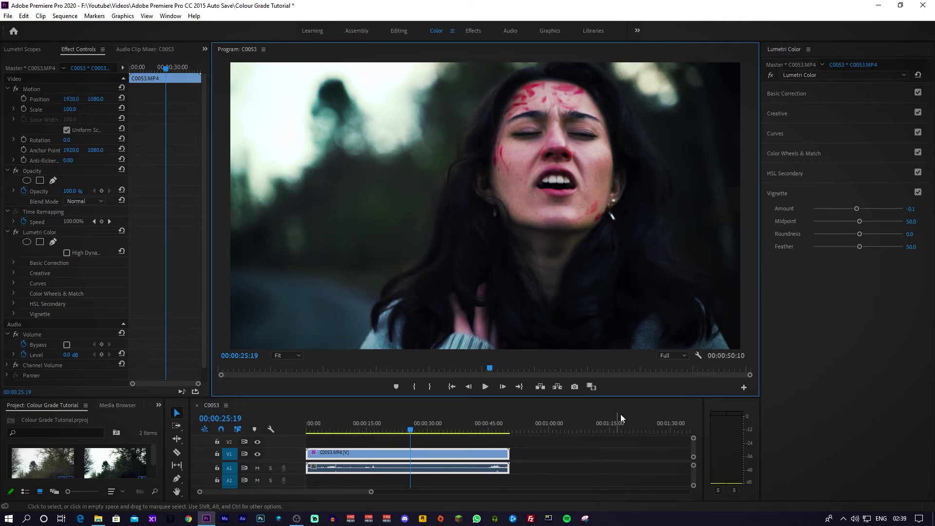
Lower the highlight level and raise the shadow level slightly in Color Wheels & Match, and play the clip to review the grade.
left_click(859, 155)
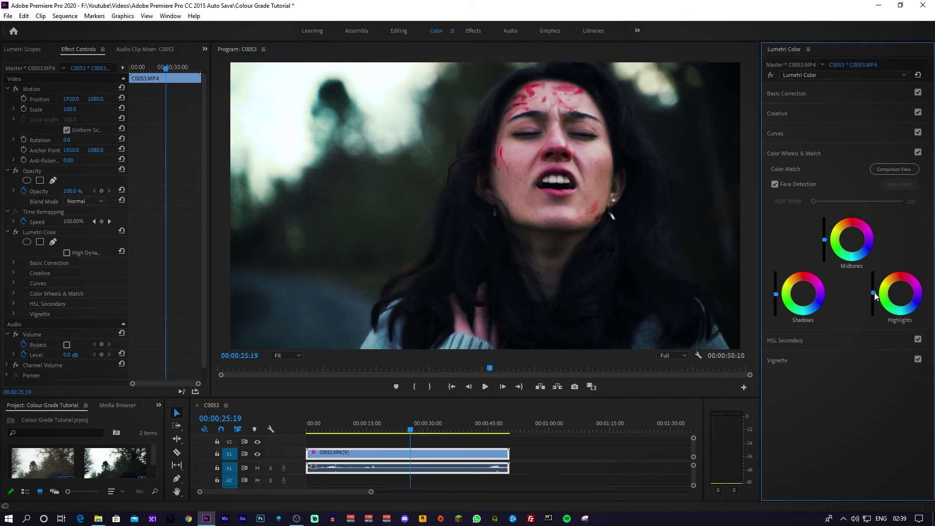
left_click_drag(873, 295, 873, 297)
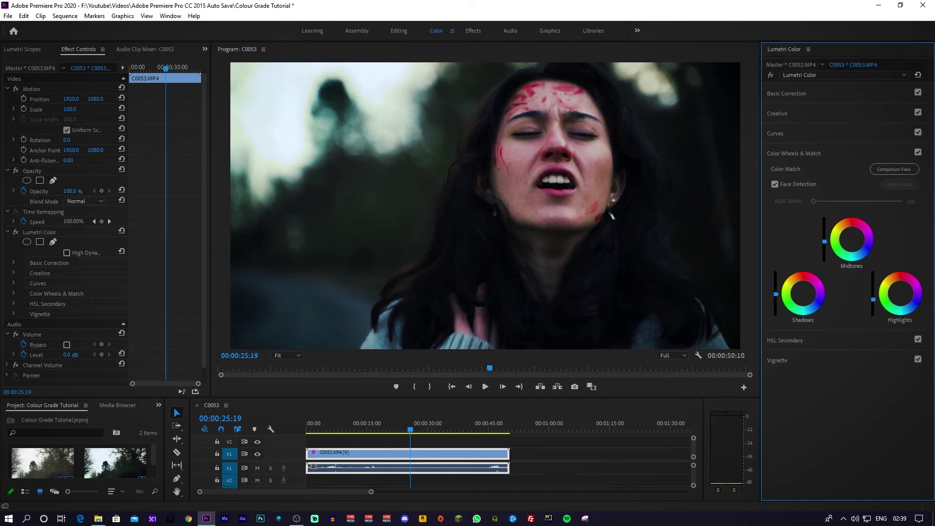
left_click_drag(776, 294, 776, 290)
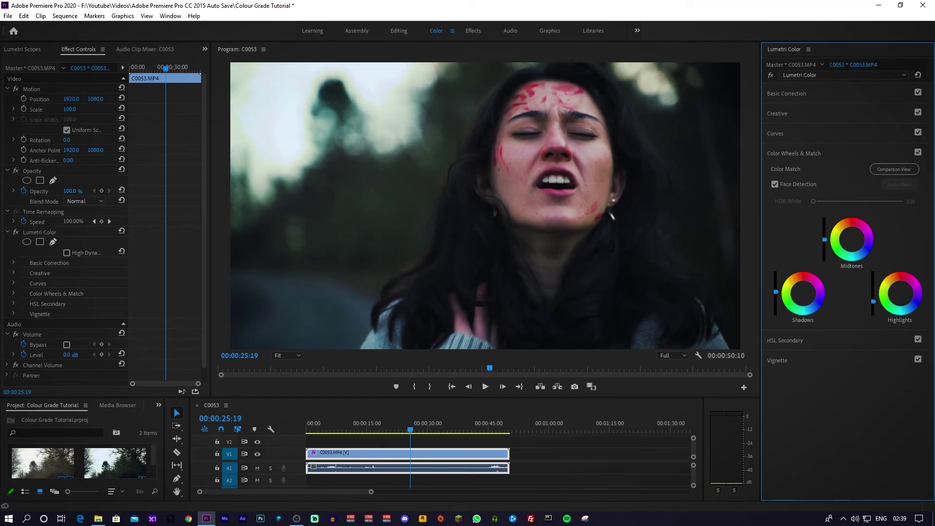
left_click(486, 387)
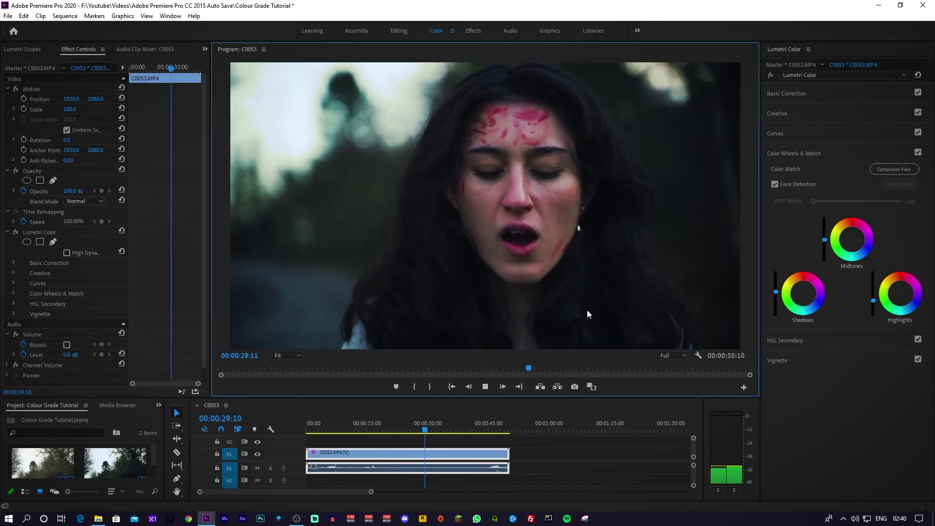
left_click(485, 386)
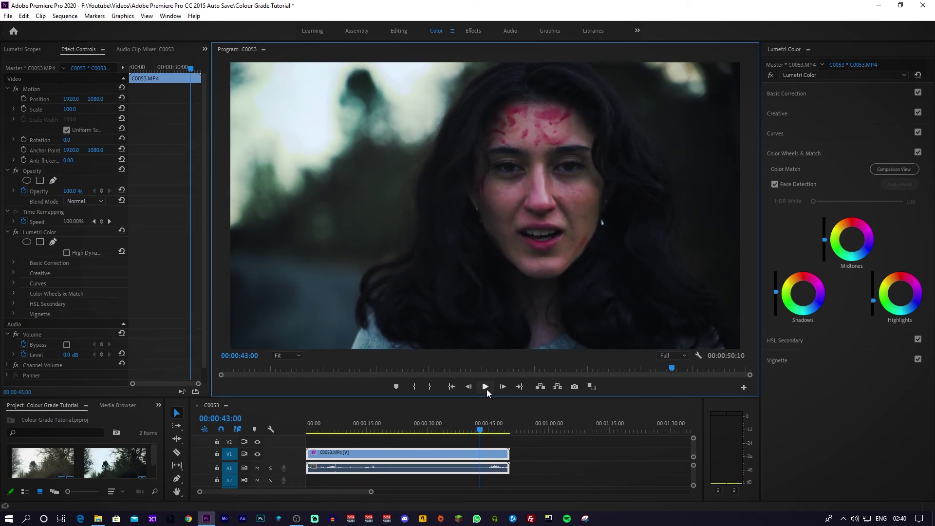